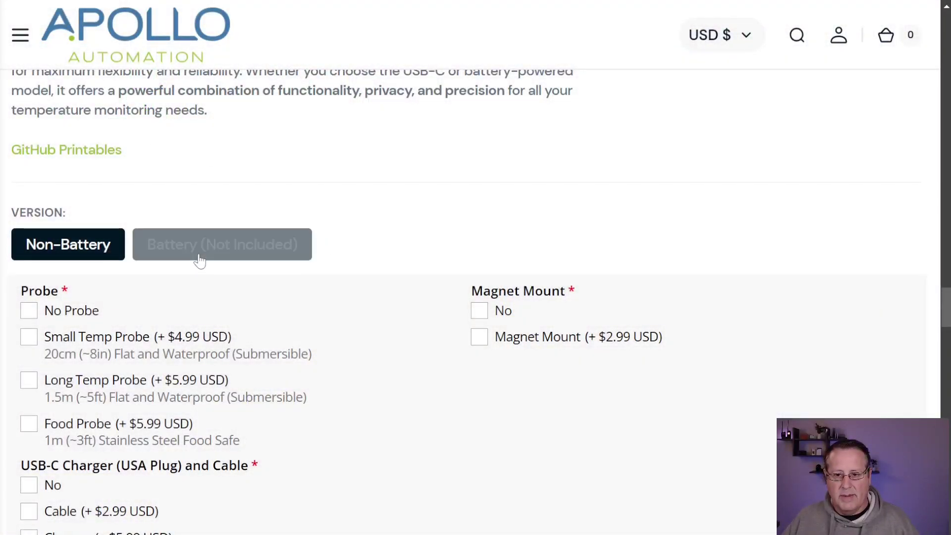
# Step: Choose the Battery (Not Included) TEMP-1 version and review the probe, magnet mount and charger options without ticking any
pyautogui.click(213, 253)
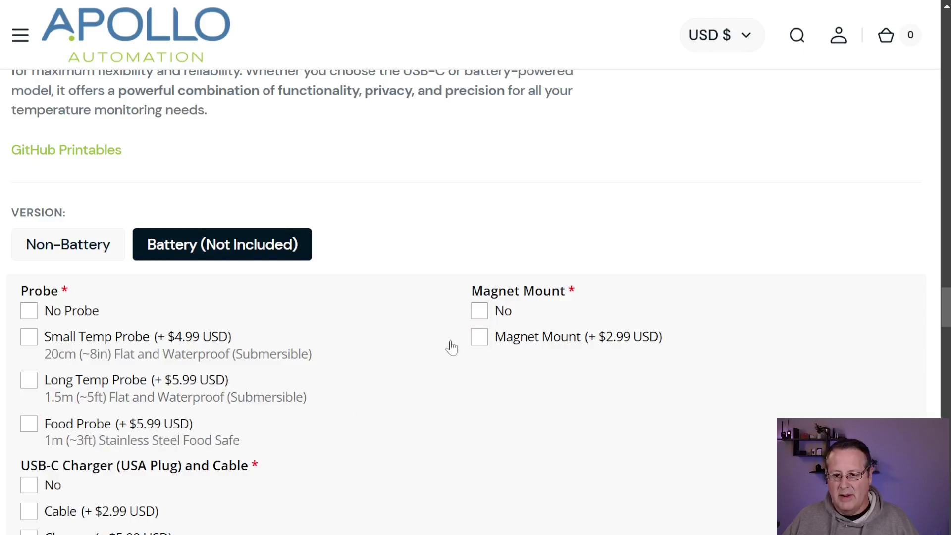
pyautogui.scroll(-3, 195, 351)
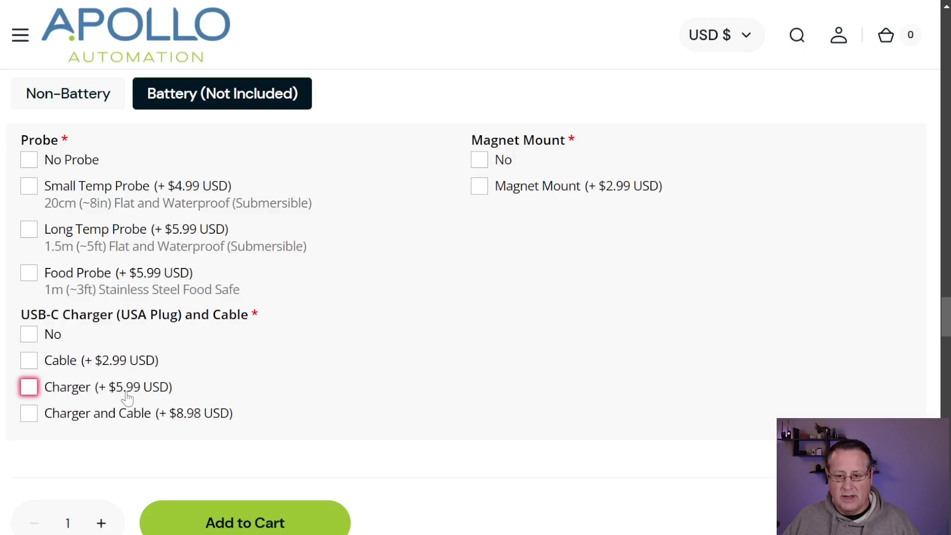
pyautogui.scroll(3, 185, 390)
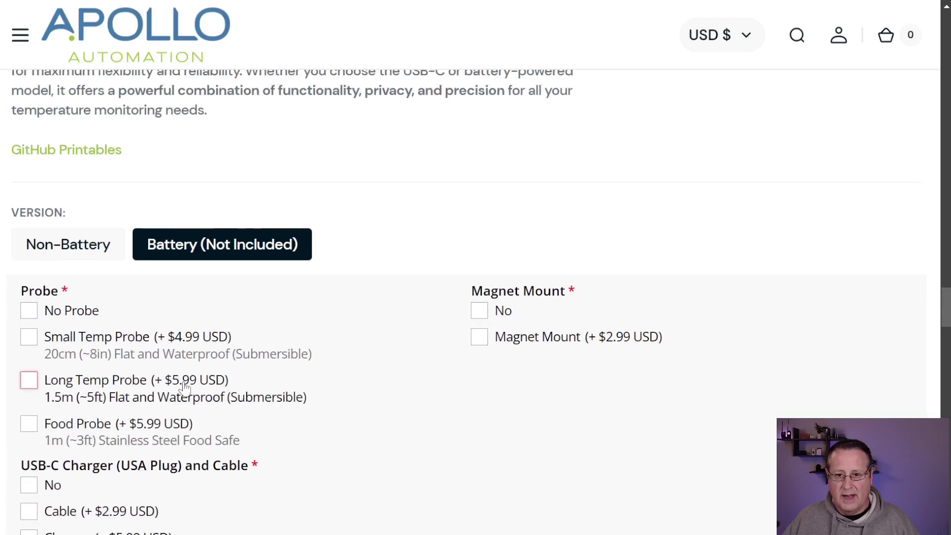
pyautogui.scroll(-3, 184, 388)
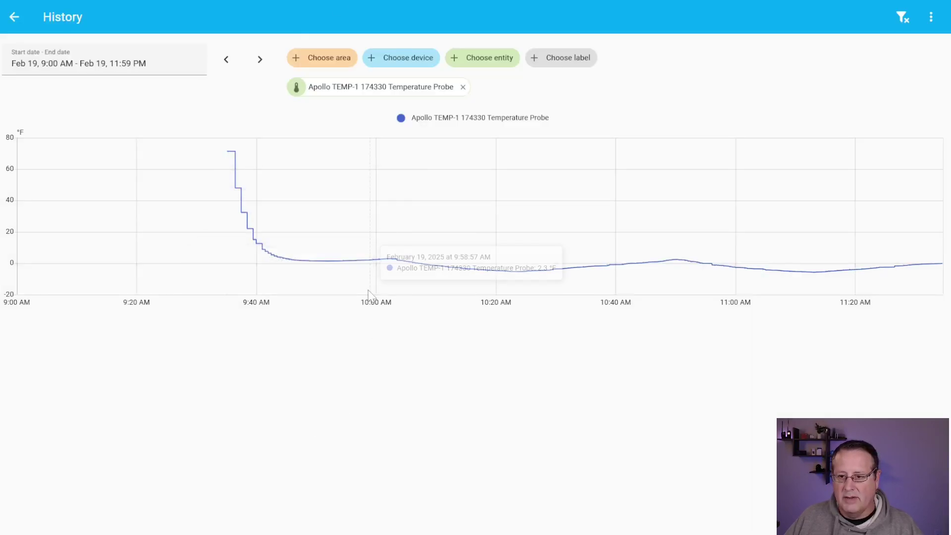
# Step: Inspect the TEMP-1 174330 Temperature Probe's Feb 19 morning history readings, then return to the previous page
pyautogui.moveTo(450, 270)
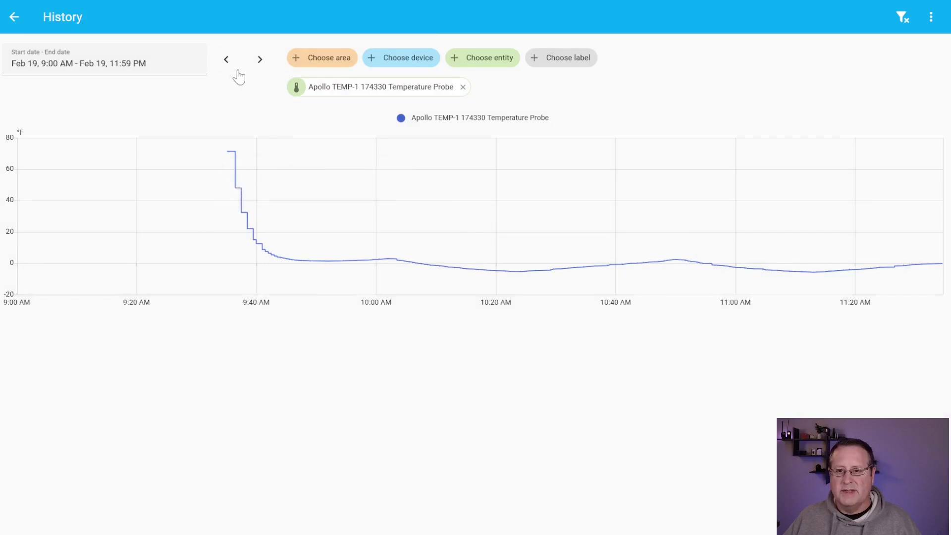
pyautogui.click(21, 22)
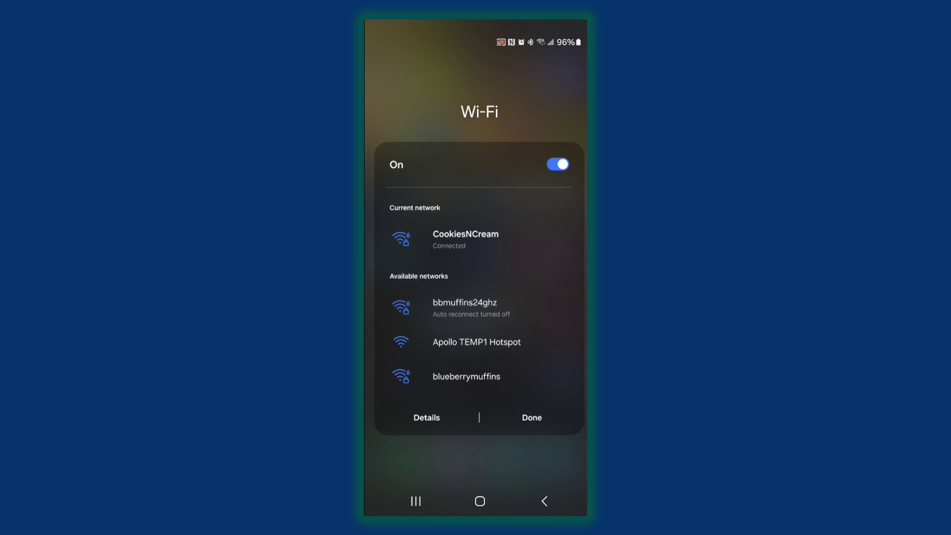
# Step: Join the Apollo TEMP1 Hotspot and save the home Wi-Fi network and its password to the device
pyautogui.click(476, 342)
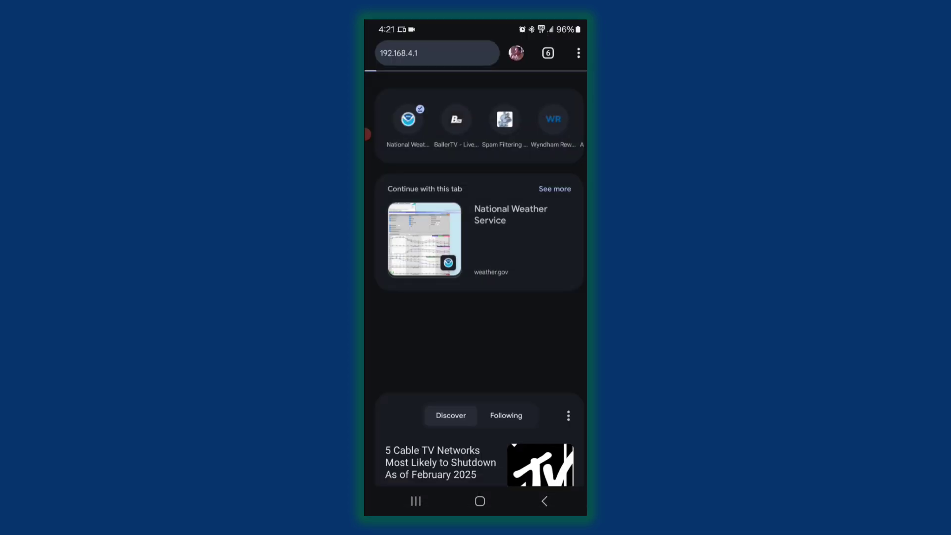
pyautogui.click(431, 225)
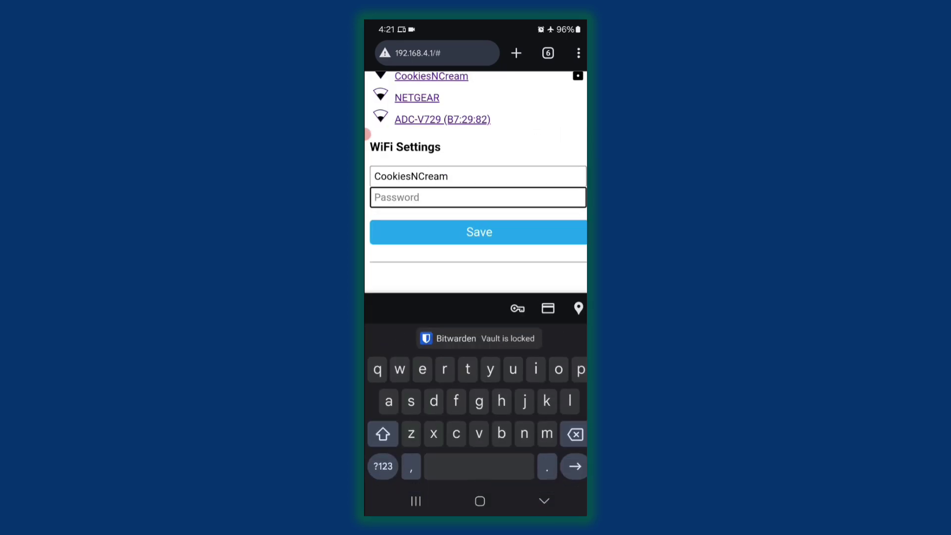
pyautogui.hotkey('ctrl', 'v')
pyautogui.press('Return')
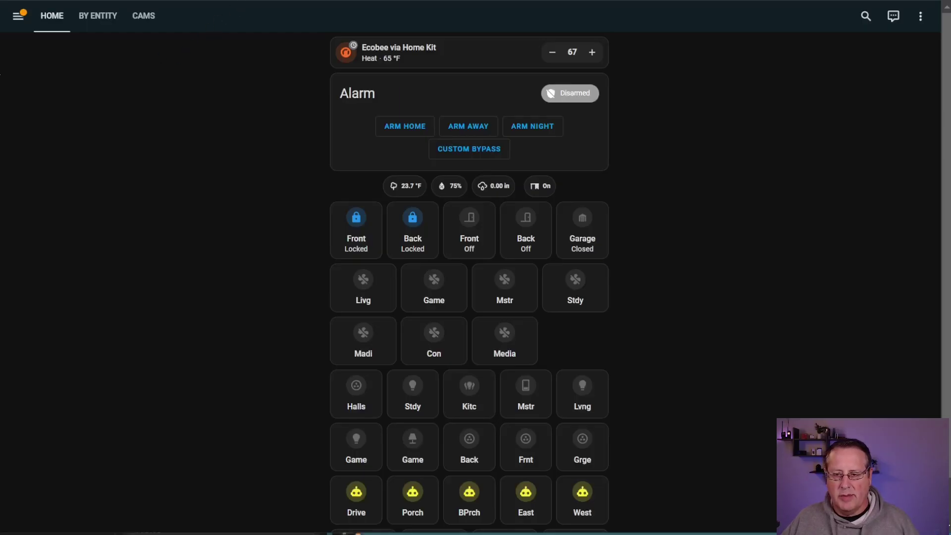
# Step: Add the discovered Apollo TEMP-1 174330 through ESPHome from the notifications, assigning it to the Study area
pyautogui.click(20, 17)
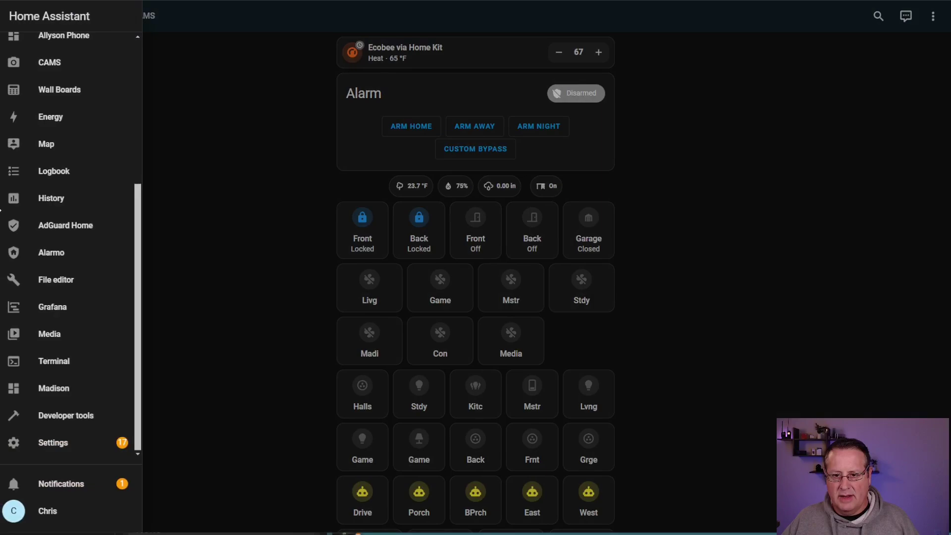
pyautogui.click(59, 485)
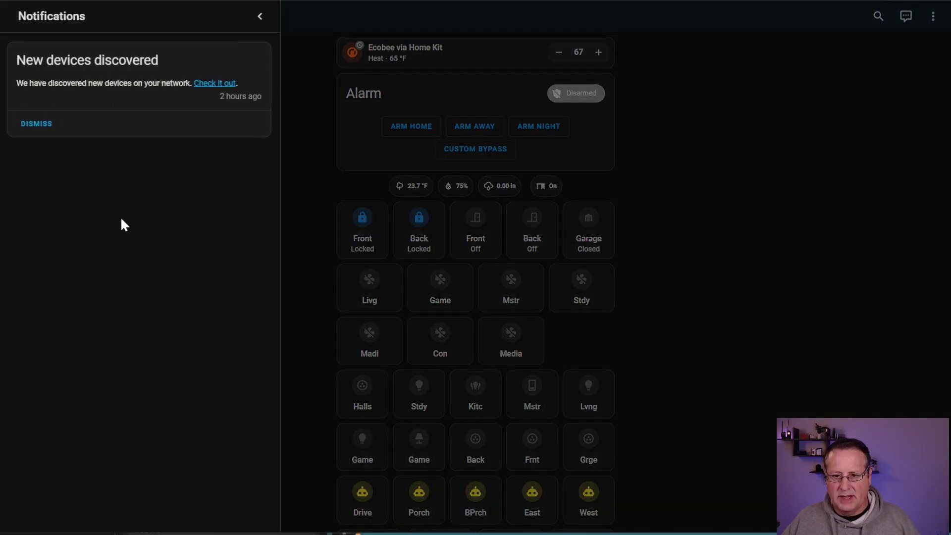
pyautogui.click(216, 84)
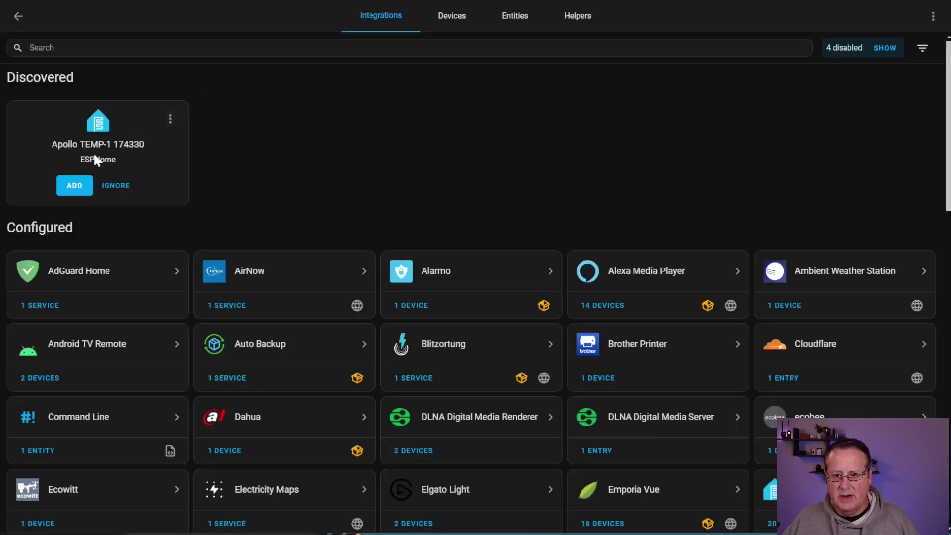
pyautogui.click(79, 189)
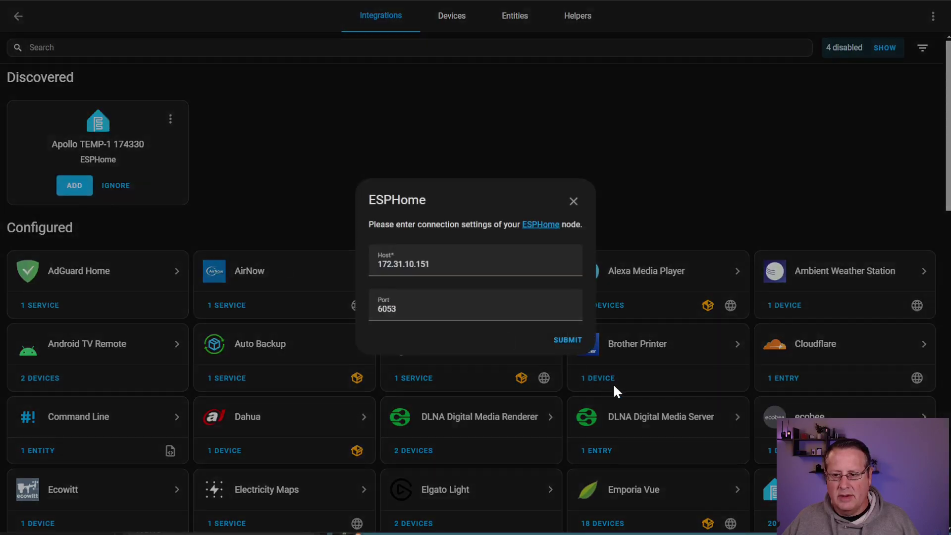
pyautogui.click(578, 339)
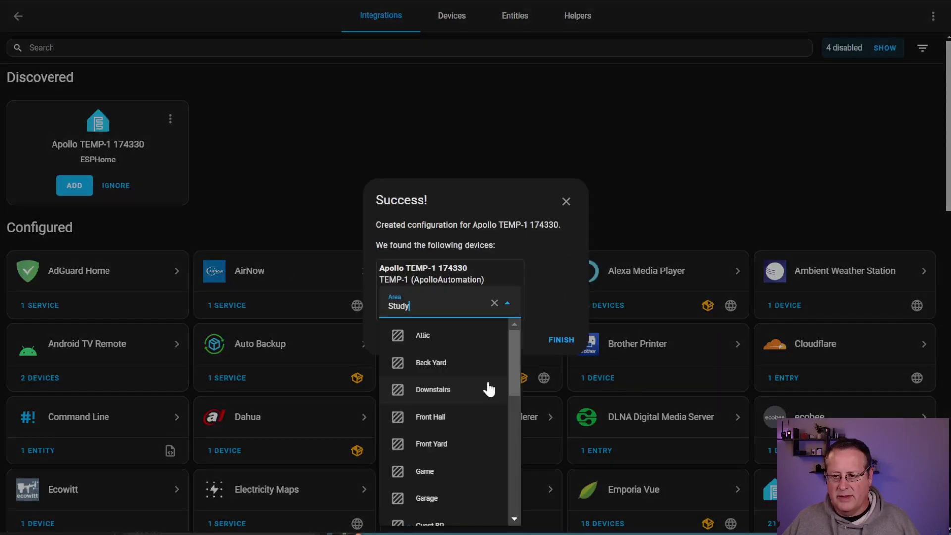
pyautogui.scroll(-3, 488, 388)
pyautogui.scroll(-3, 487, 389)
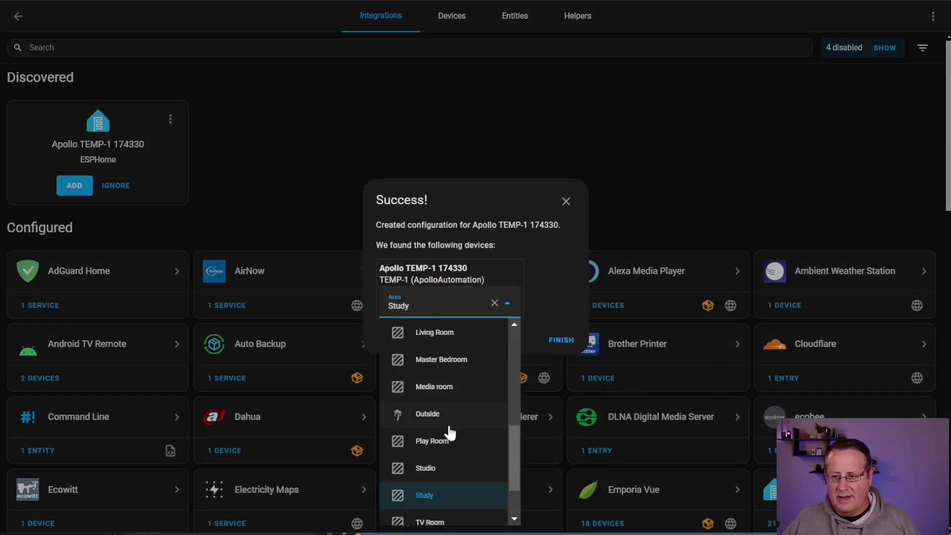
pyautogui.click(561, 340)
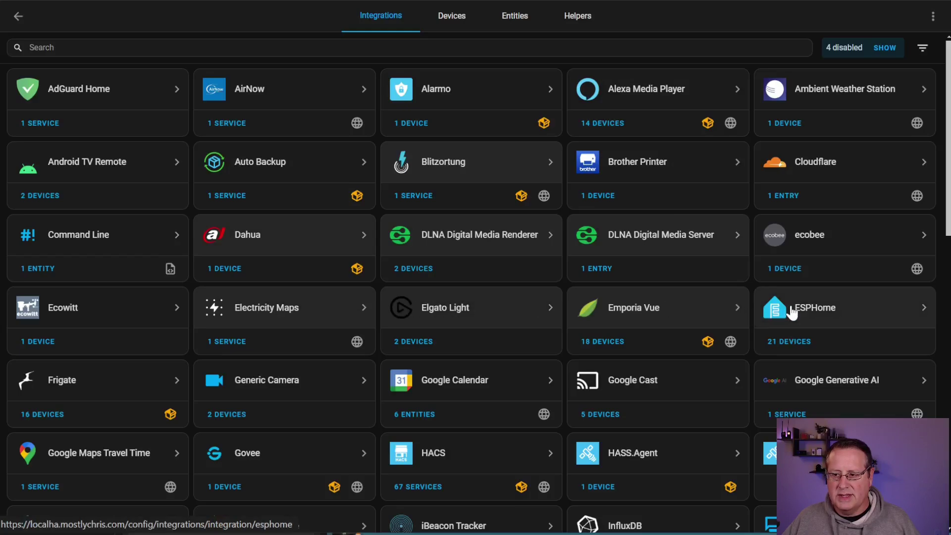
# Step: Go from the ESPHome integration card to the Apollo TEMP-1 174330 device page and browse its controls and sensors
pyautogui.click(793, 315)
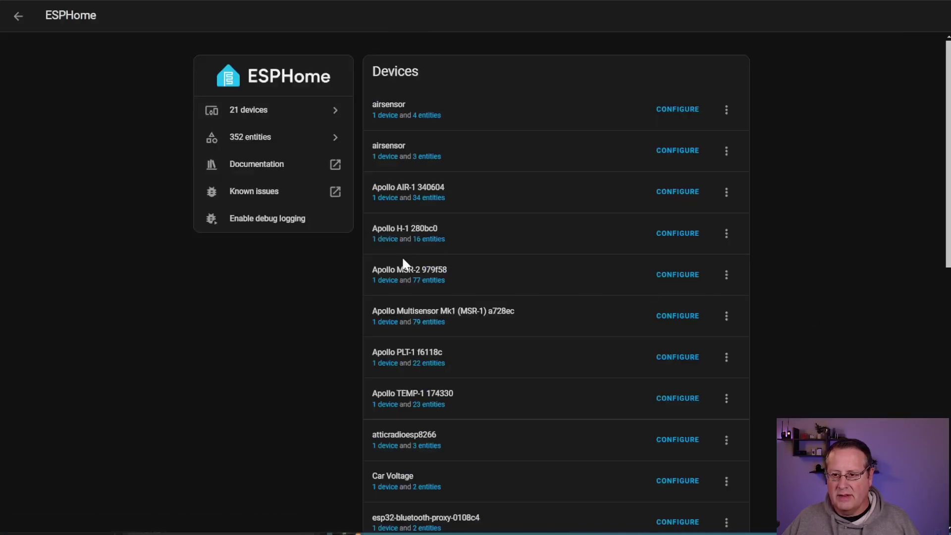
pyautogui.scroll(-3, 404, 278)
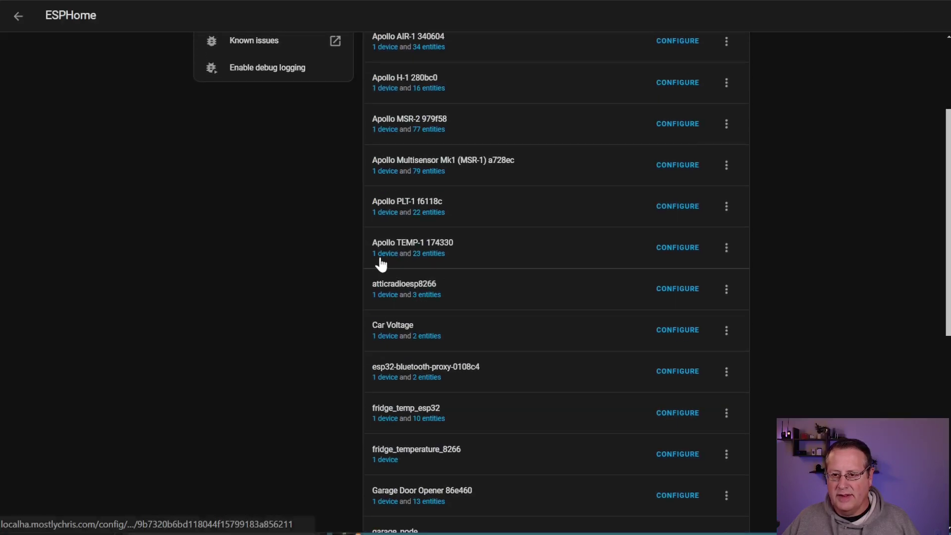
pyautogui.click(392, 256)
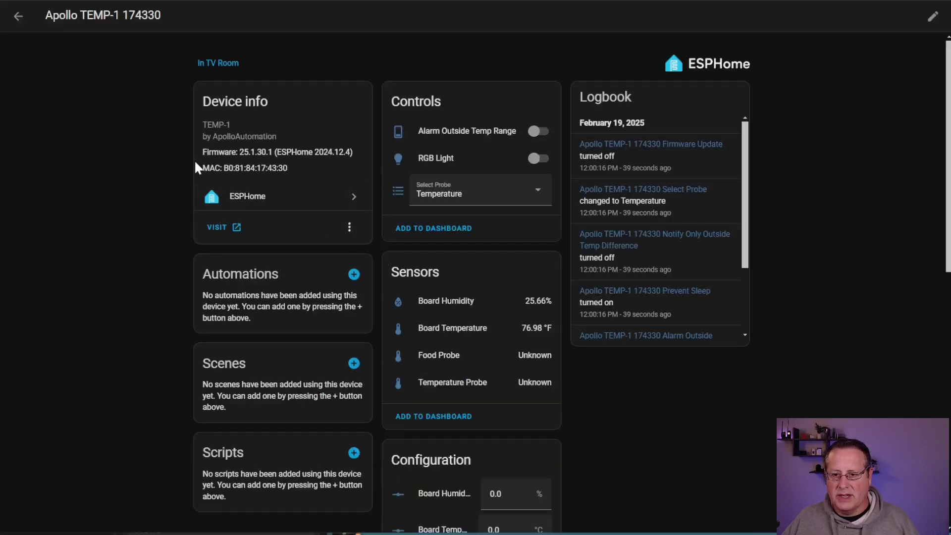
pyautogui.scroll(-6, 426, 205)
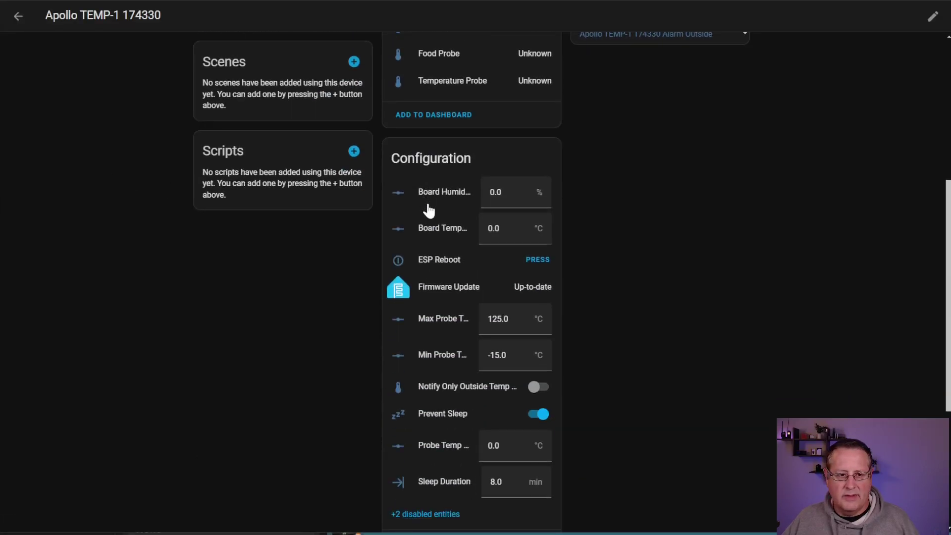
pyautogui.scroll(3, 431, 211)
pyautogui.scroll(3, 515, 153)
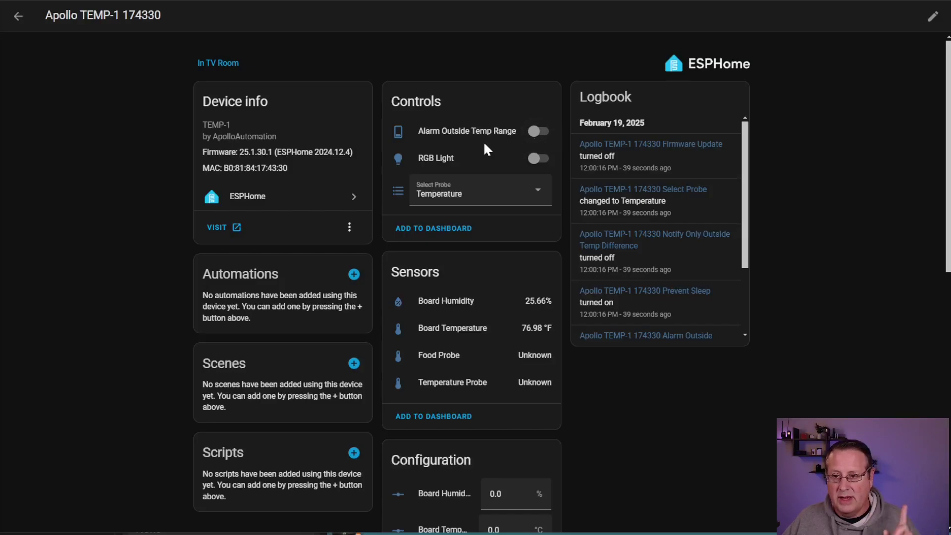
# Step: Toggle the TEMP-1's RGB Light on and off several times, leaving it off
pyautogui.click(537, 160)
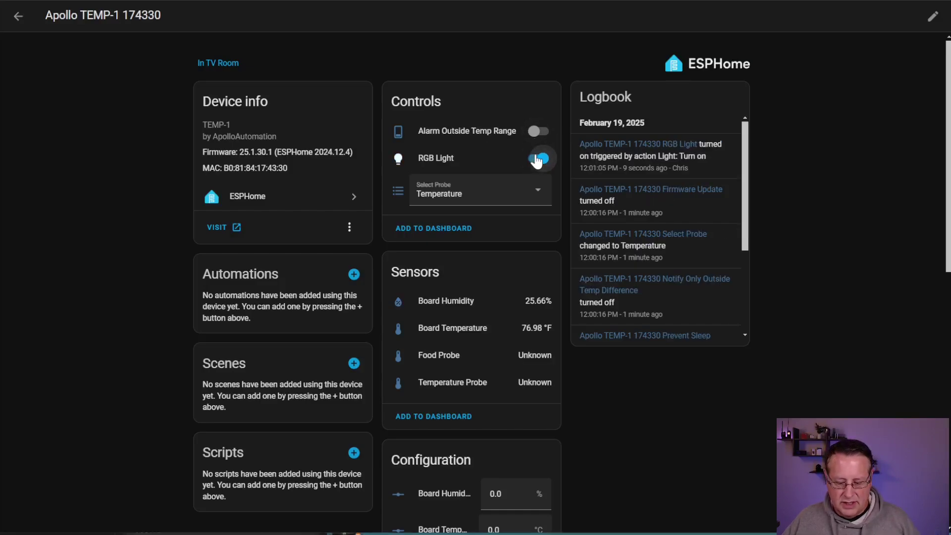
pyautogui.click(536, 159)
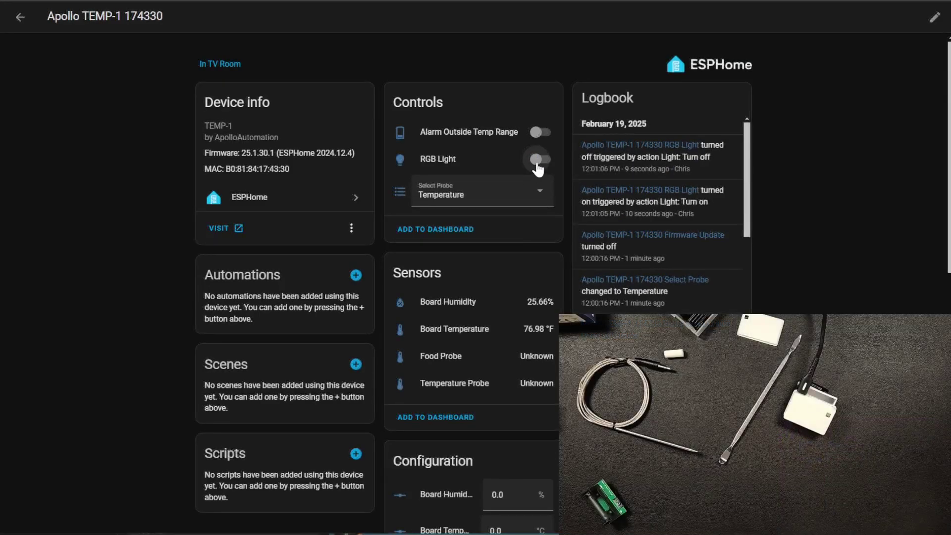
pyautogui.click(538, 165)
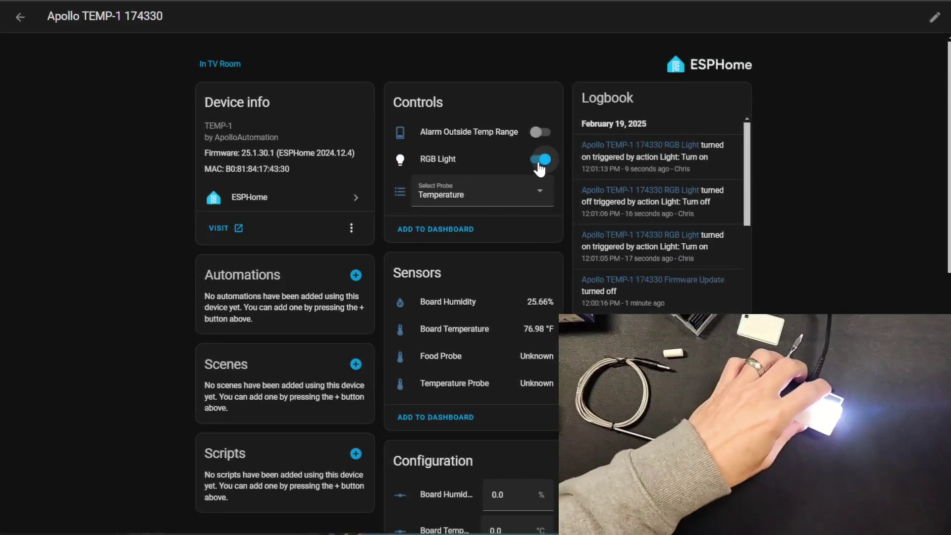
pyautogui.click(538, 165)
pyautogui.click(539, 165)
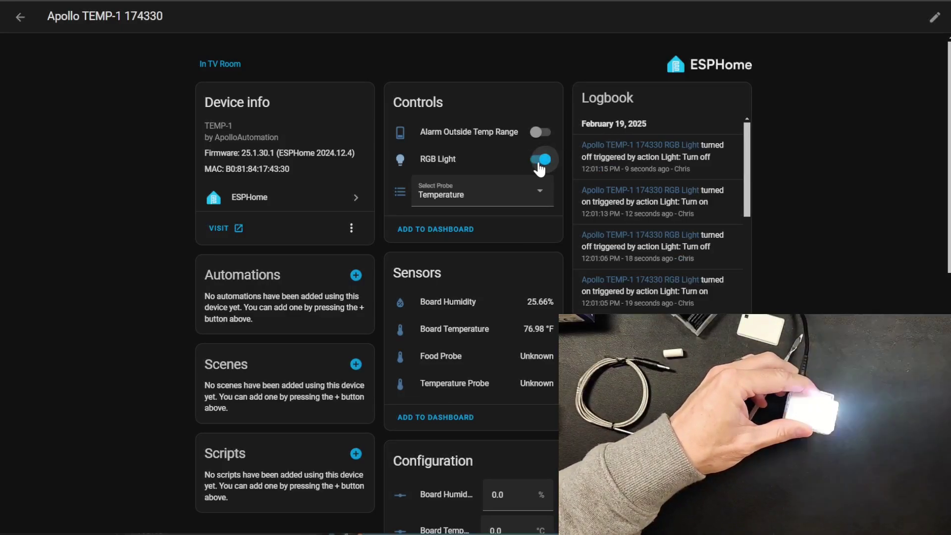
pyautogui.click(539, 165)
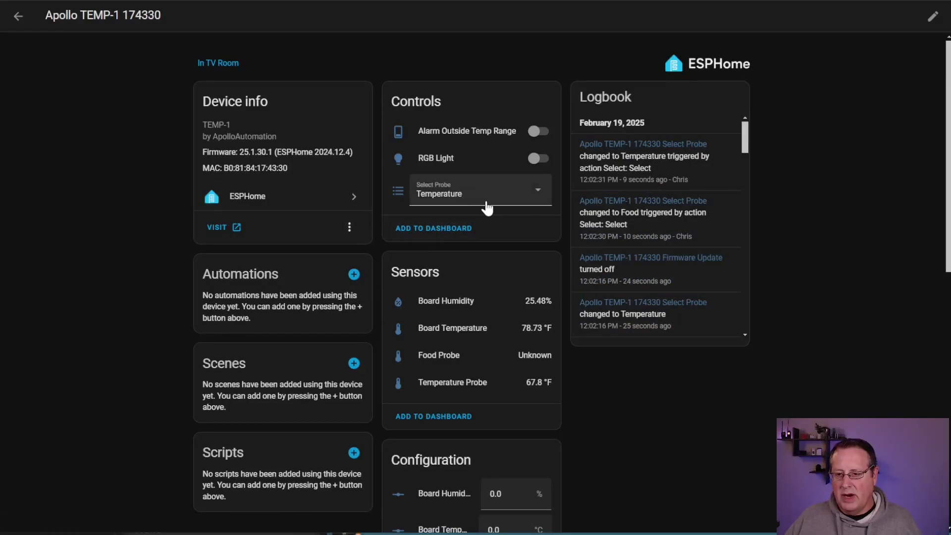
# Step: Keep Temperature as the selected probe type, now reading 68.5 °F
pyautogui.click(475, 195)
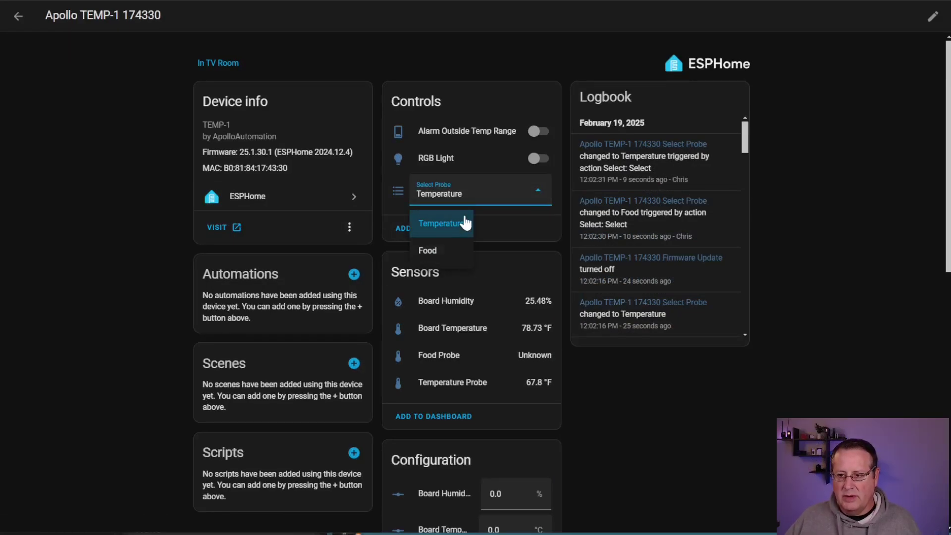
pyautogui.click(465, 227)
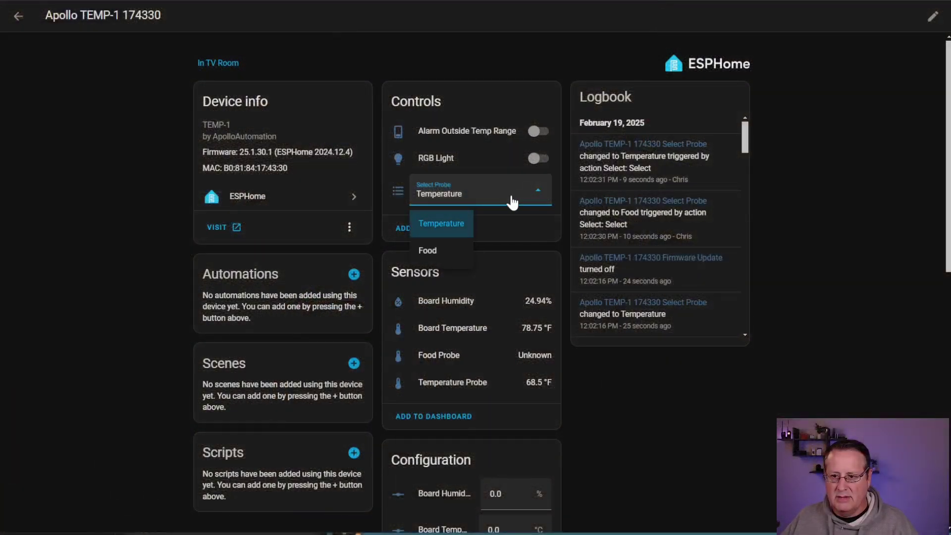
pyautogui.click(613, 368)
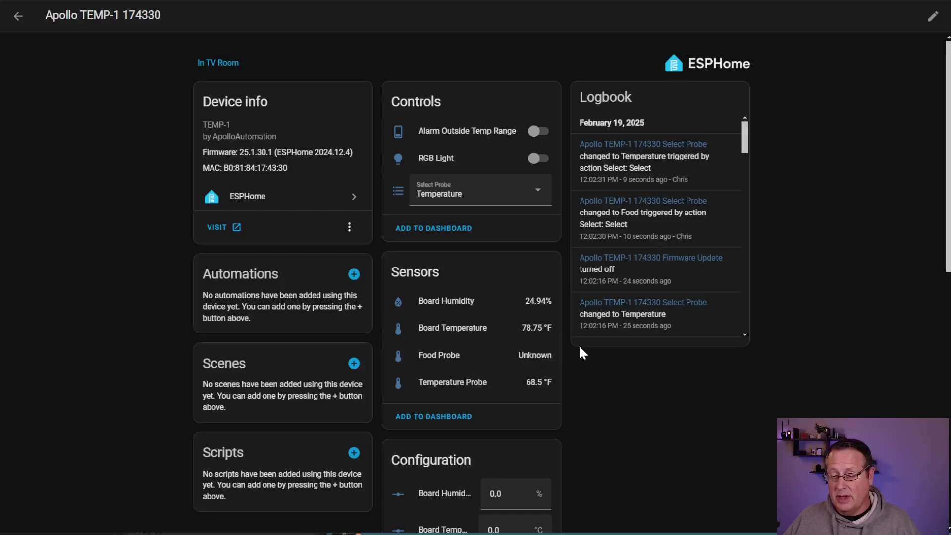
pyautogui.scroll(-3, 579, 347)
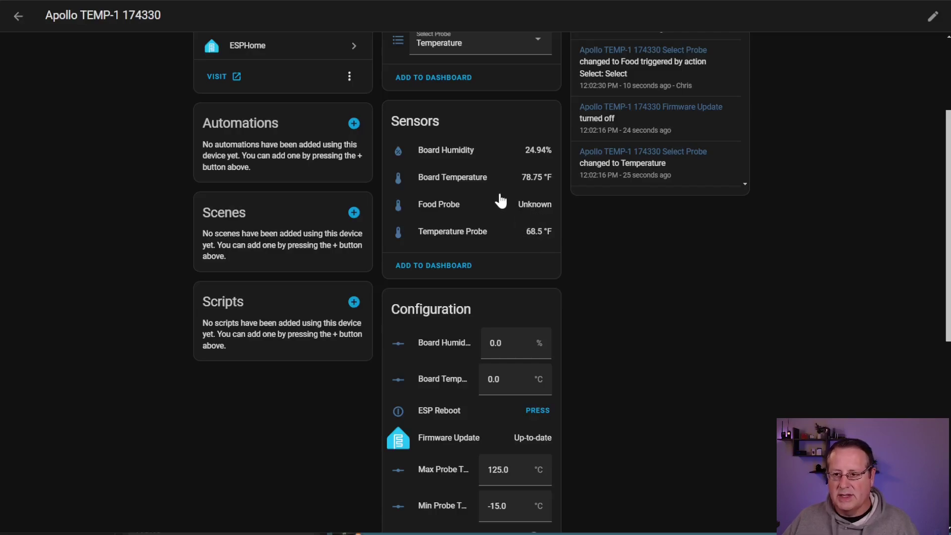
pyautogui.scroll(-3, 499, 236)
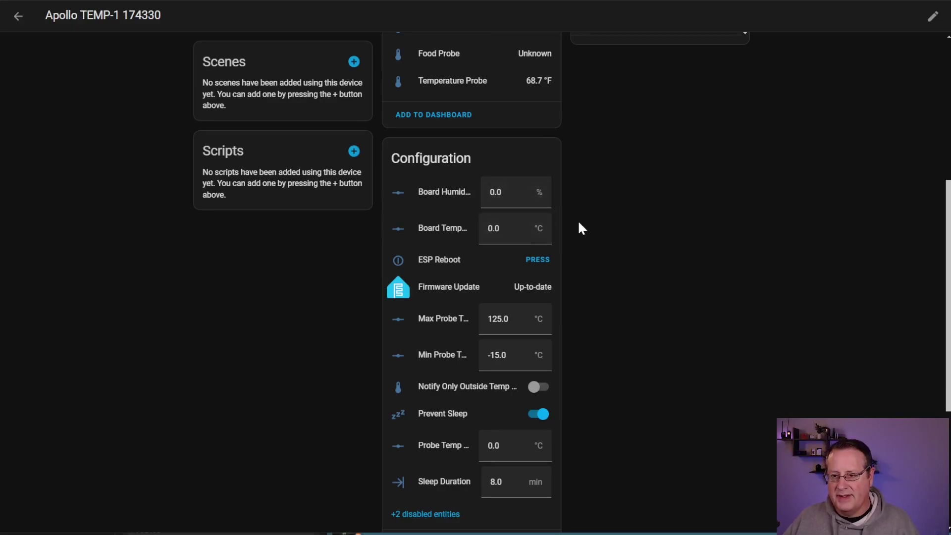
pyautogui.scroll(-3, 580, 233)
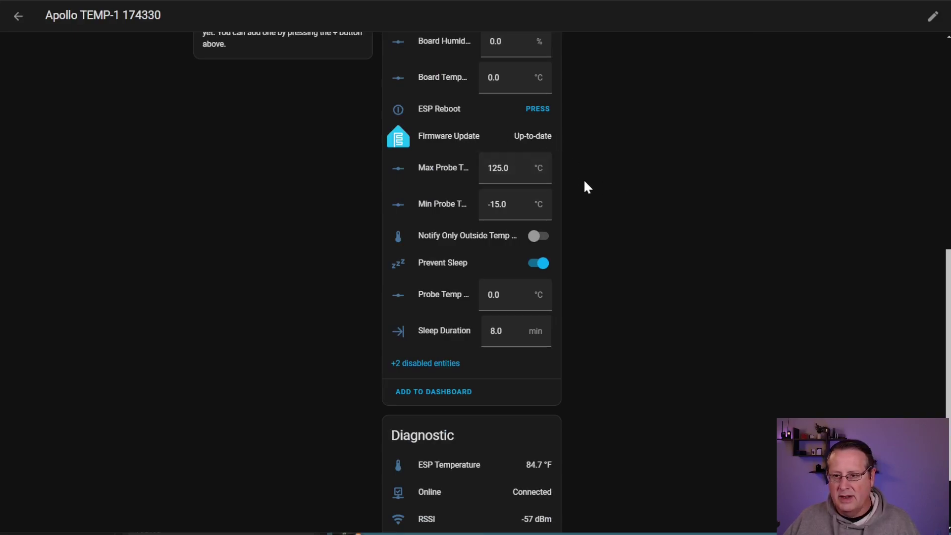
# Step: Replace the Max Probe Temp value with 65 °C
pyautogui.click(523, 171)
pyautogui.click(523, 170)
pyautogui.moveTo(511, 168); pyautogui.dragTo(464, 172)
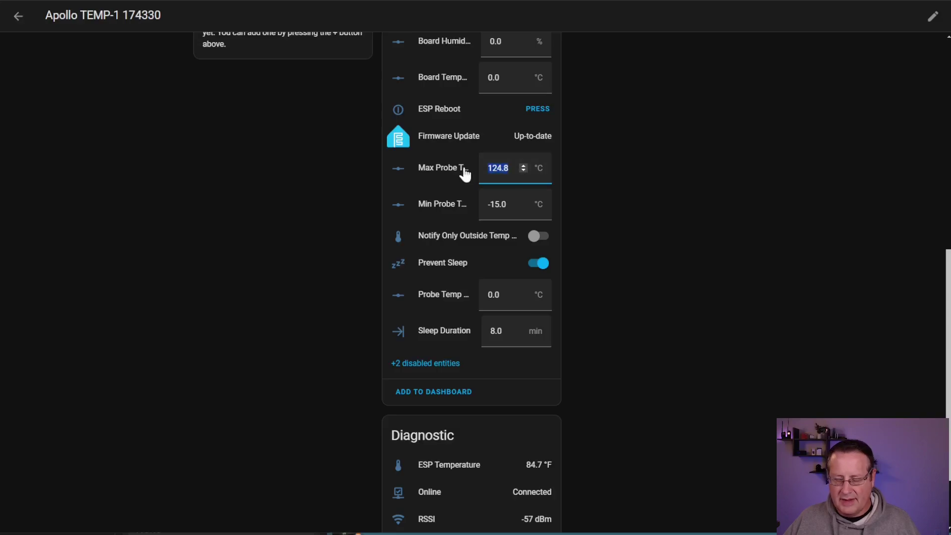
pyautogui.write('65')
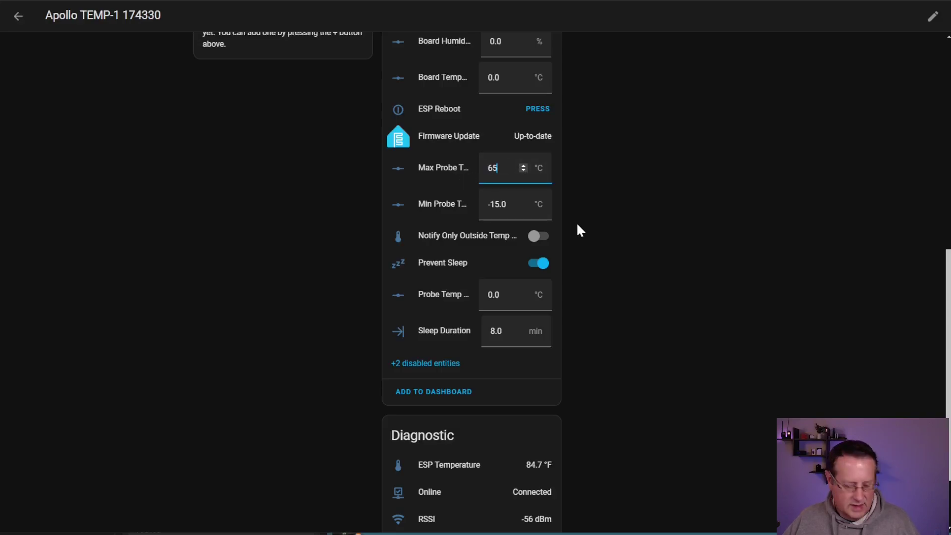
pyautogui.press('Tab')
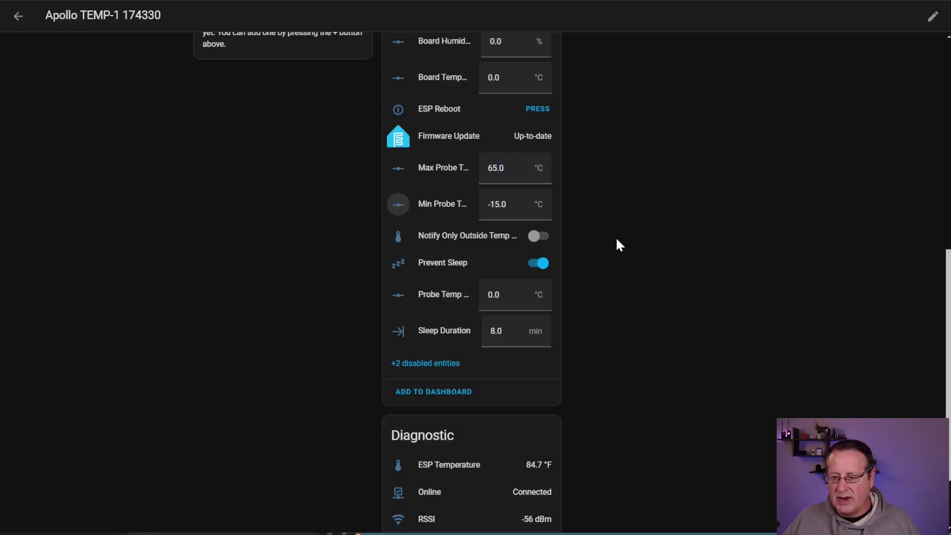
# Step: Switch on the Alarm Outside Temp Range toggle
pyautogui.scroll(9, 617, 248)
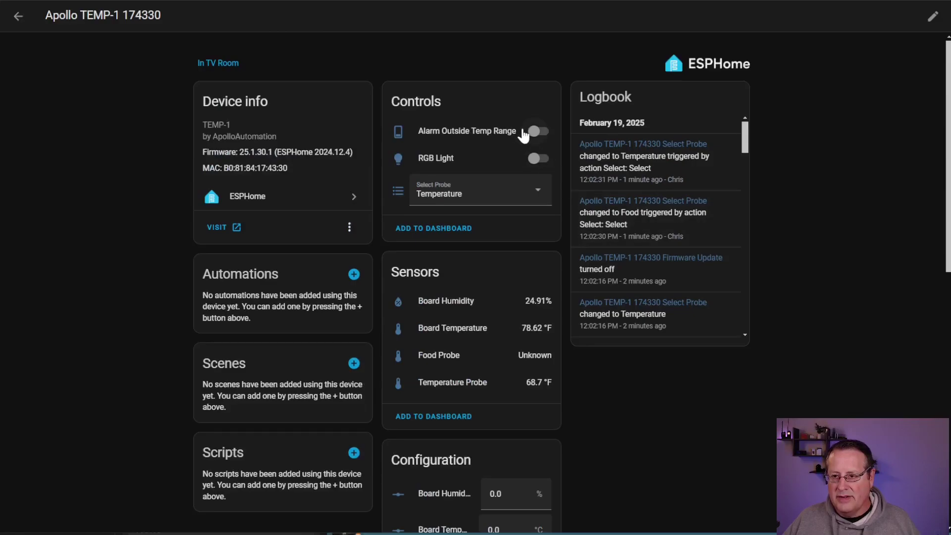
pyautogui.click(533, 132)
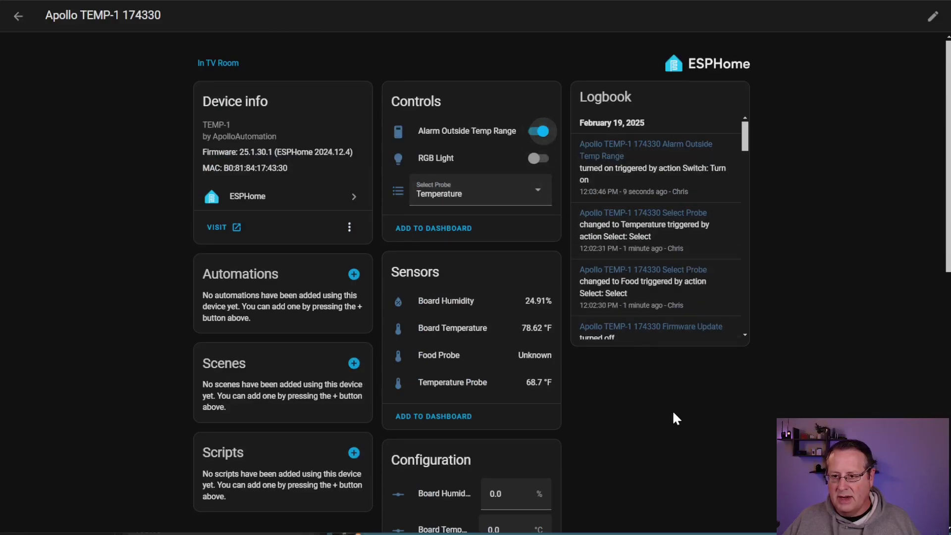
pyautogui.scroll(-1, 673, 414)
pyautogui.scroll(-2, 676, 419)
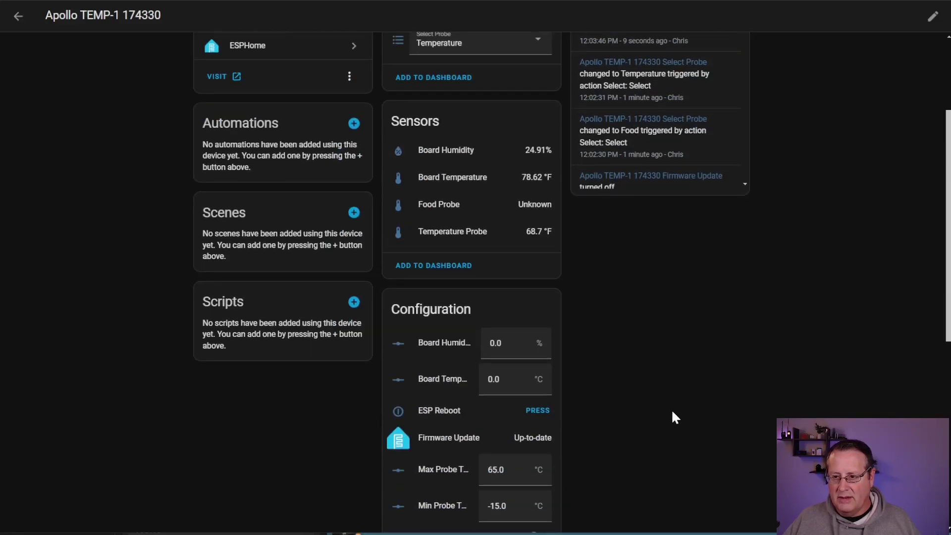
pyautogui.scroll(3, 672, 416)
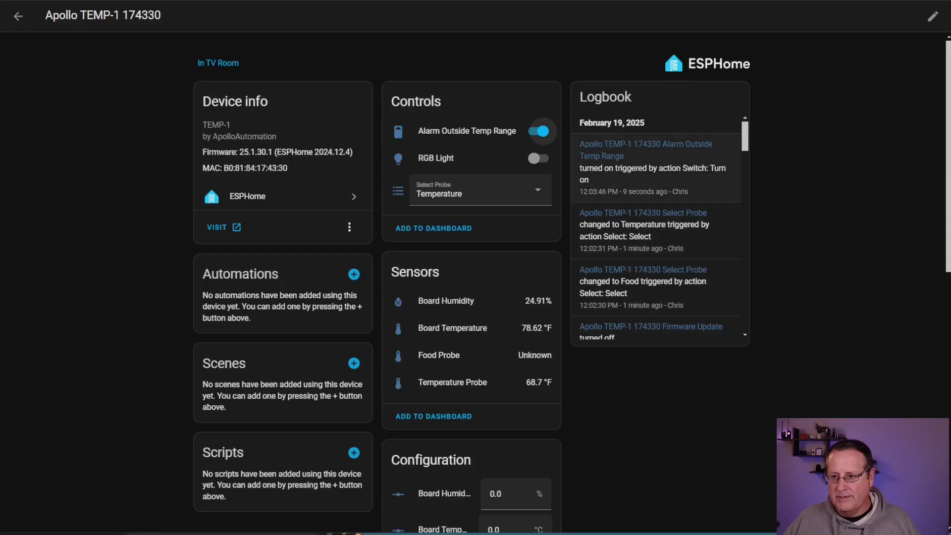
pyautogui.scroll(-3, 641, 374)
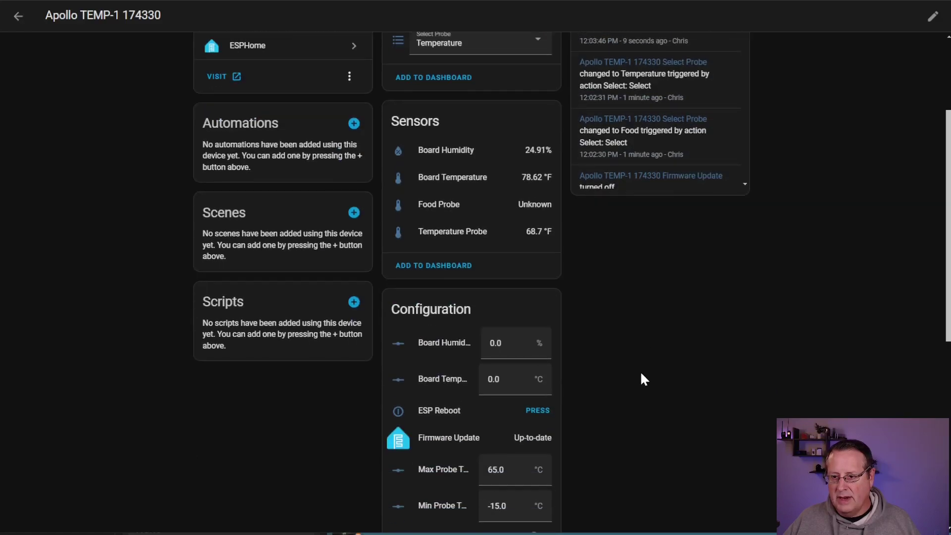
pyautogui.scroll(3, 595, 292)
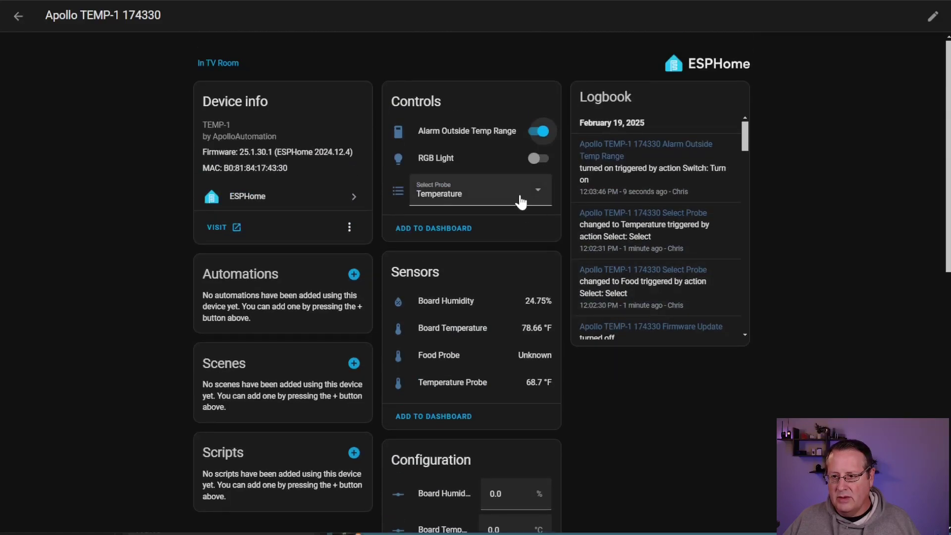
pyautogui.scroll(-2, 585, 366)
# Step: Change Max Probe Temp from 65 to 18 °C, leaving the minimum at -15.0 °C
pyautogui.scroll(-4, 599, 411)
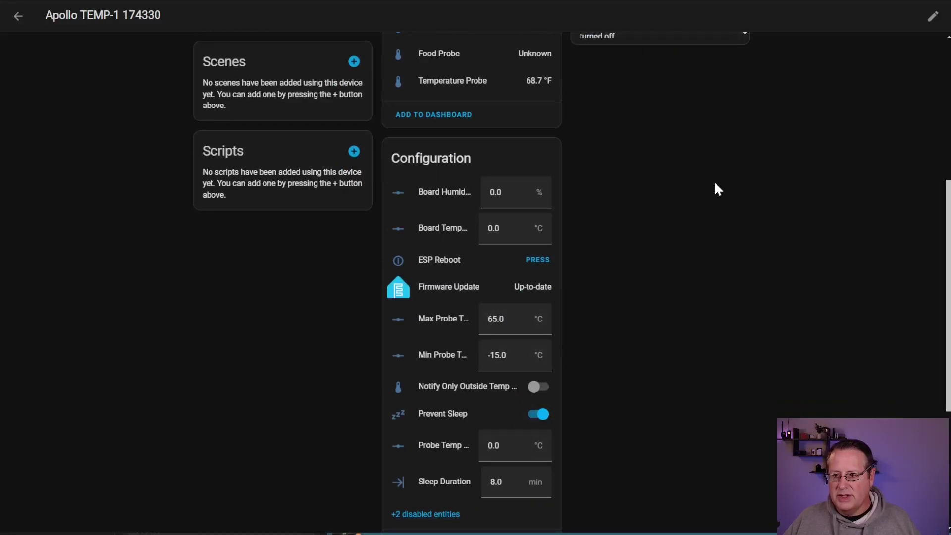
pyautogui.scroll(3, 717, 189)
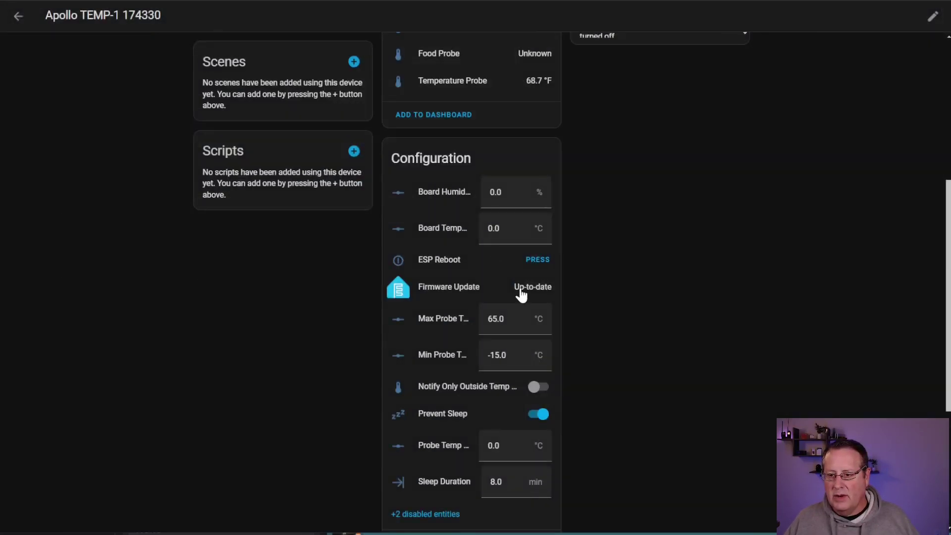
pyautogui.click(504, 317)
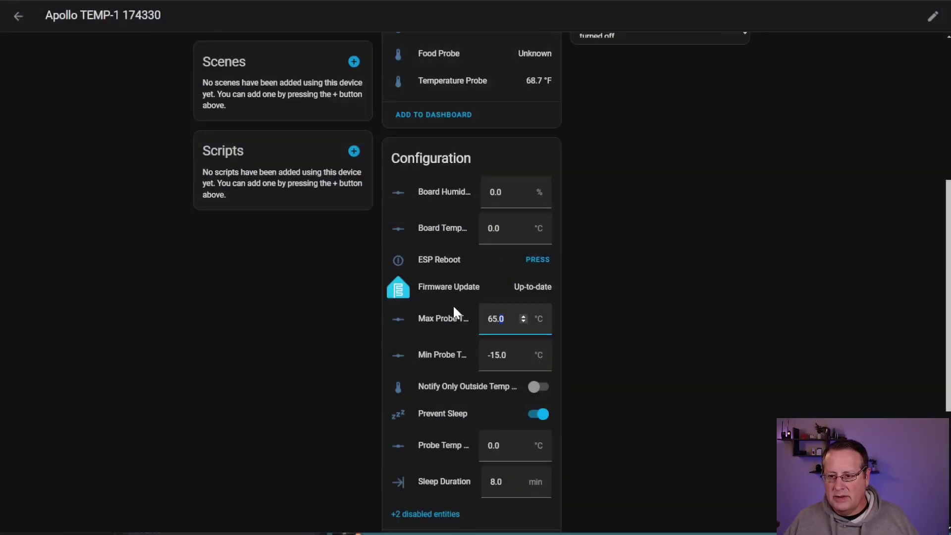
pyautogui.write('18')
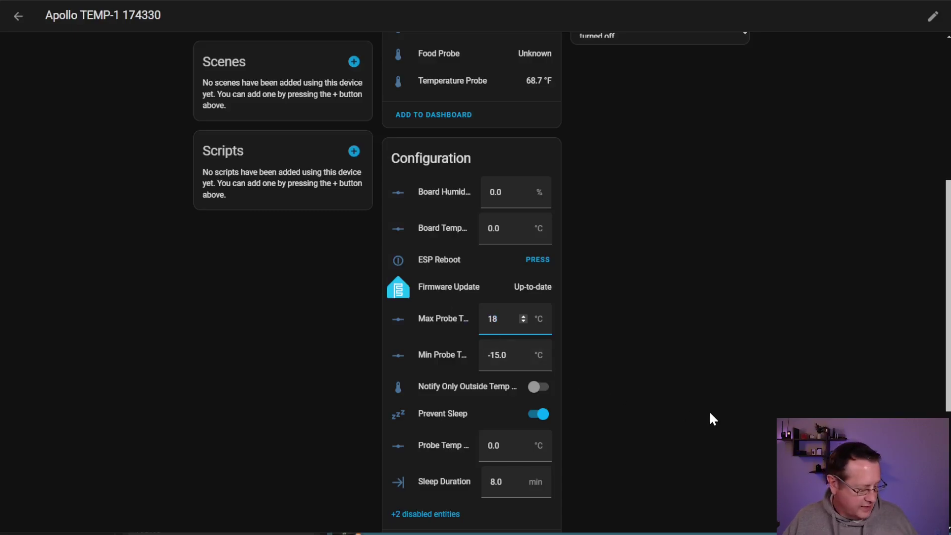
pyautogui.press('Tab')
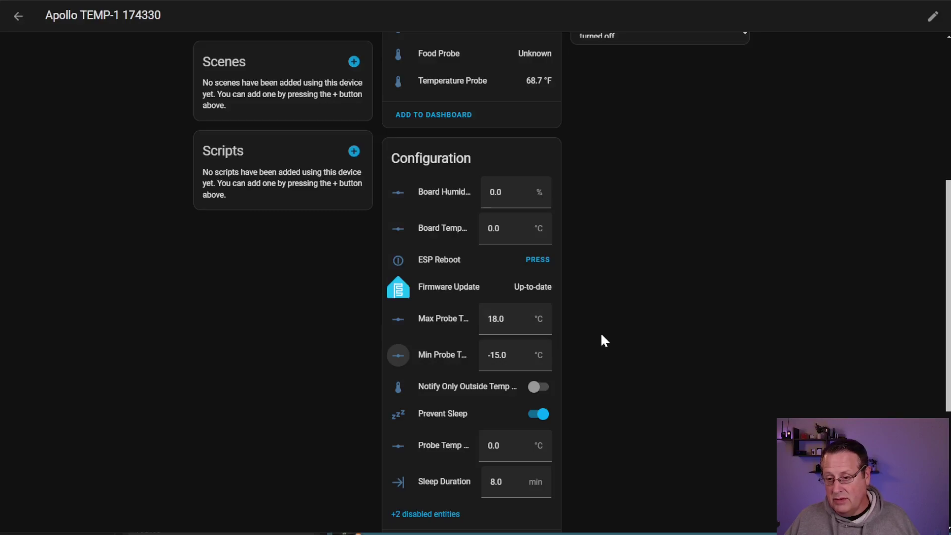
pyautogui.scroll(3, 603, 339)
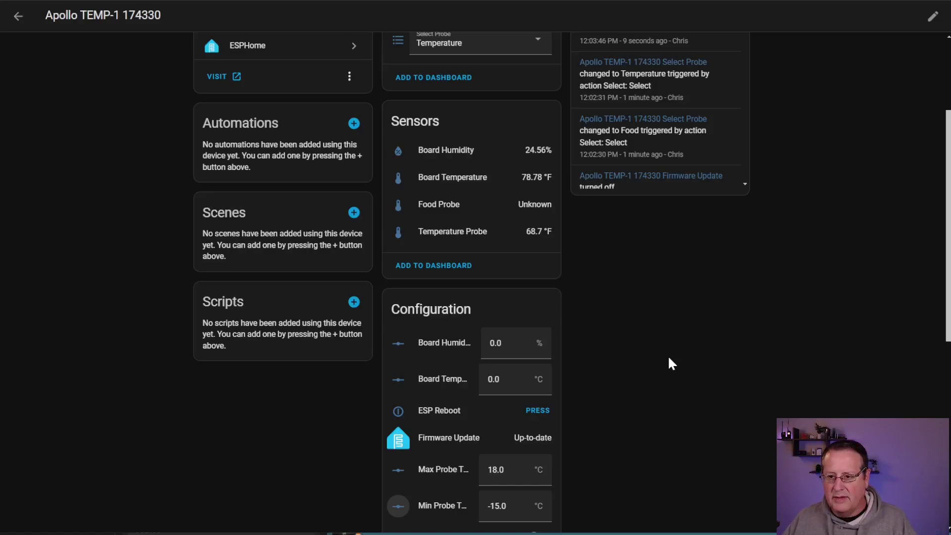
pyautogui.scroll(3, 668, 358)
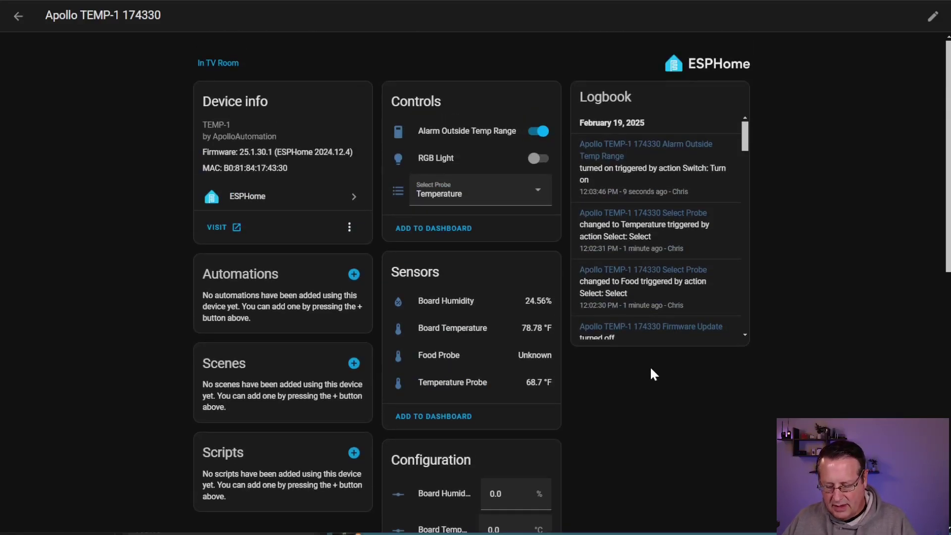
pyautogui.scroll(-9, 651, 368)
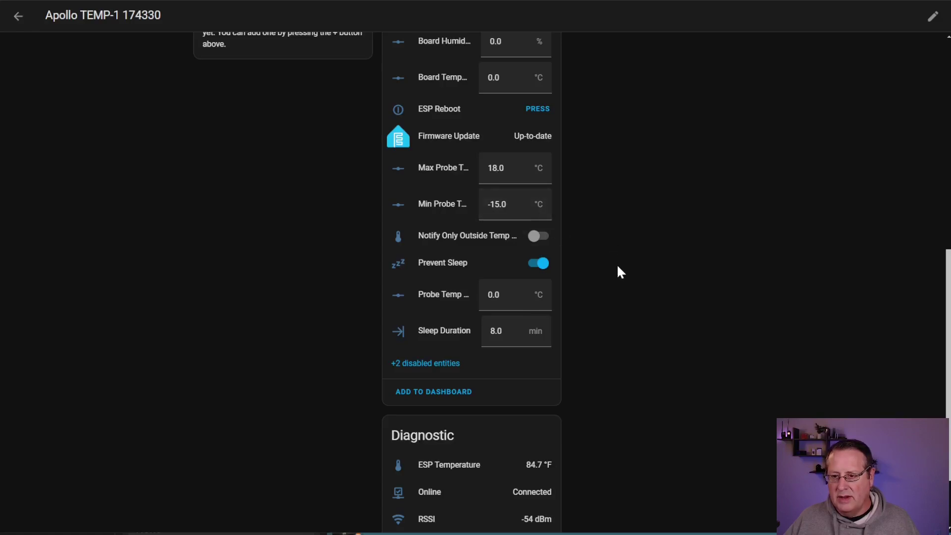
pyautogui.scroll(-2, 619, 268)
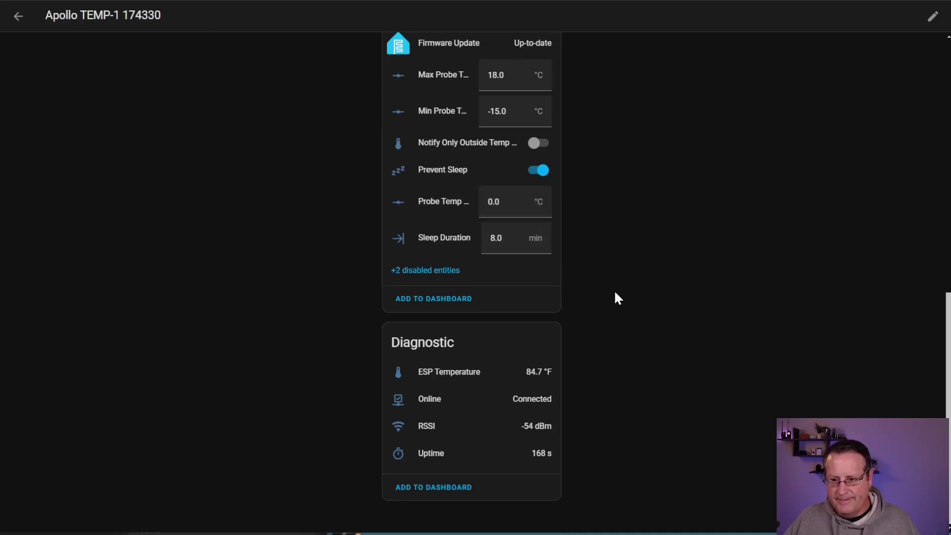
pyautogui.scroll(3, 625, 296)
pyautogui.scroll(-3, 626, 296)
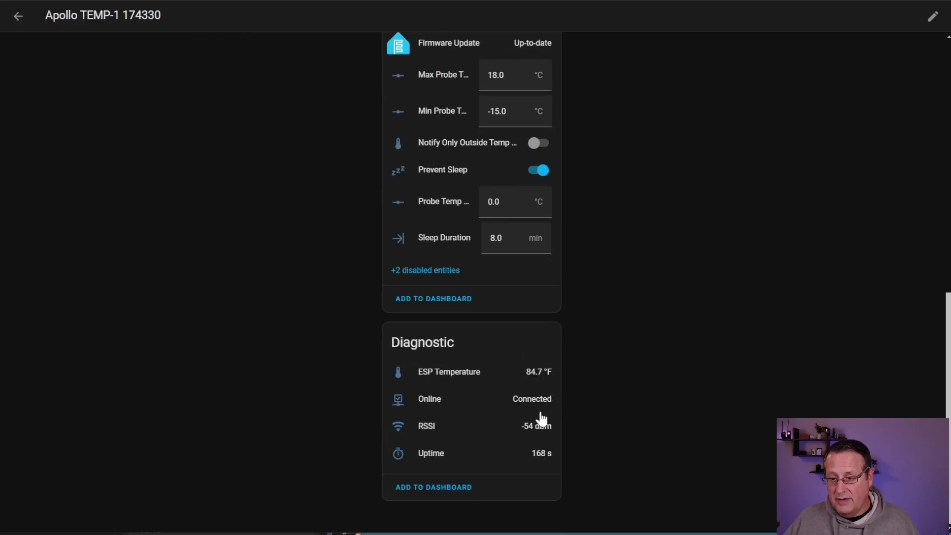
pyautogui.scroll(3, 614, 461)
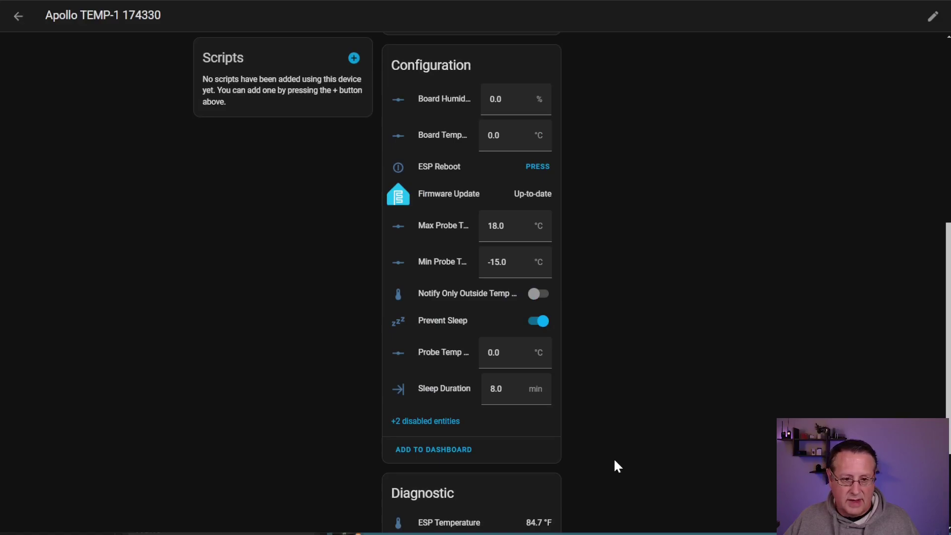
pyautogui.scroll(3, 614, 460)
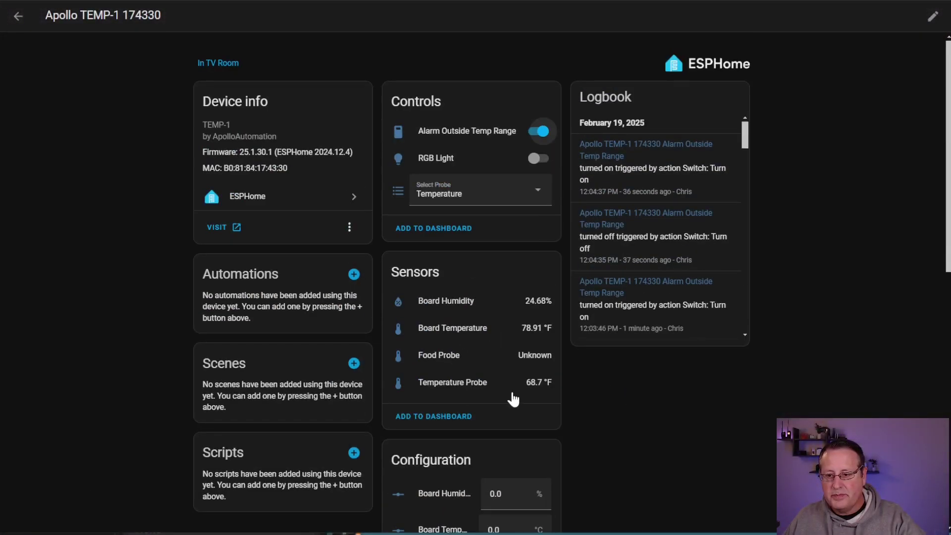
# Step: Scroll the Apollo TEMP-1 product page through its use cases, Aquatic Environments to Safety Alerts
pyautogui.scroll(-3, 514, 399)
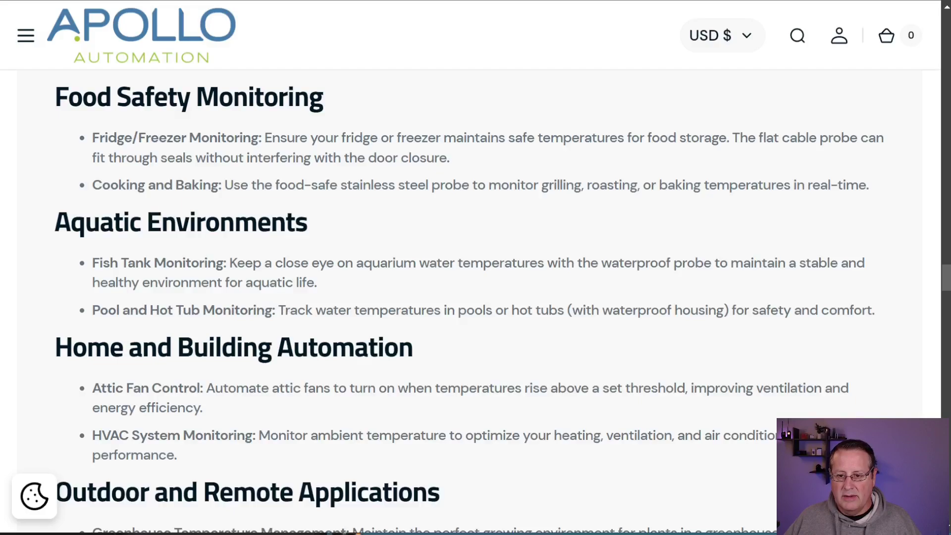
pyautogui.scroll(-3, 476, 297)
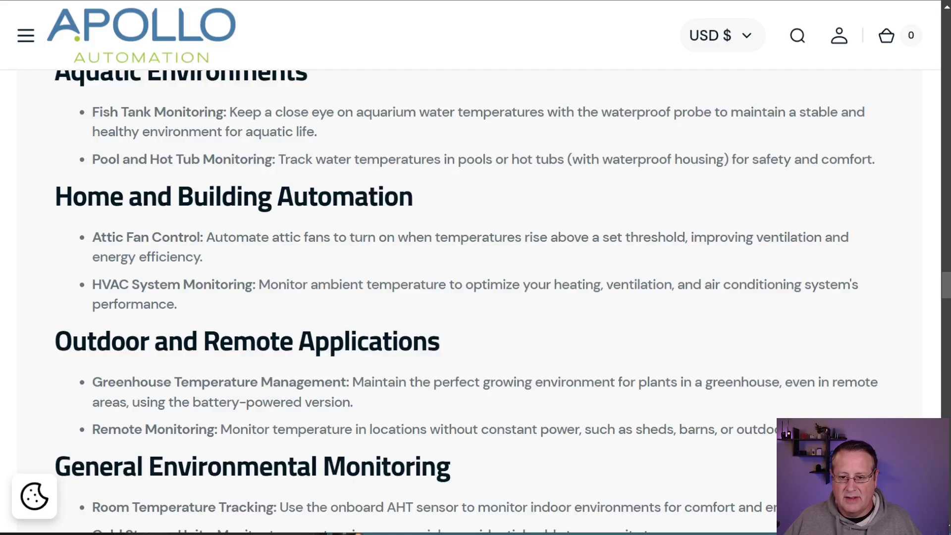
pyautogui.scroll(-3, 558, 309)
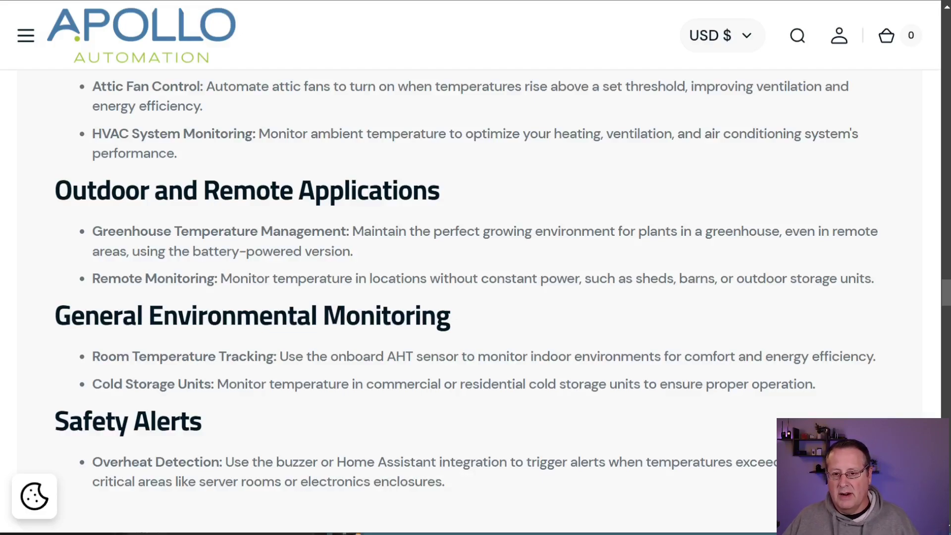
pyautogui.scroll(-3, 614, 270)
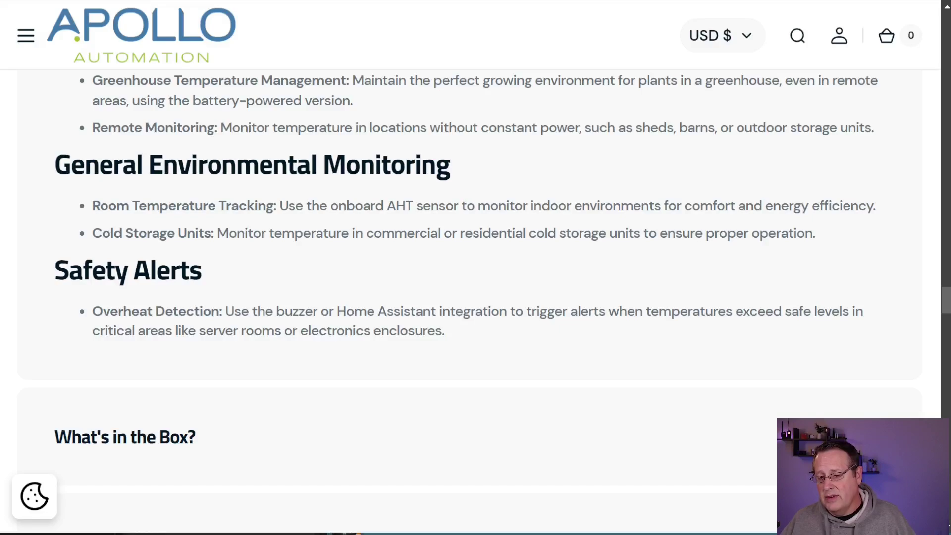
pyautogui.scroll(1, 471, 248)
pyautogui.scroll(10, 362, 325)
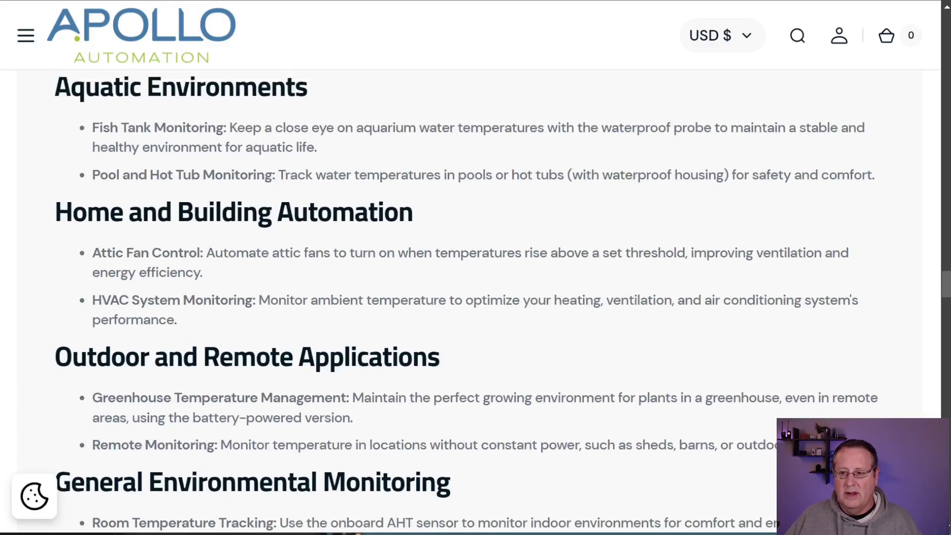